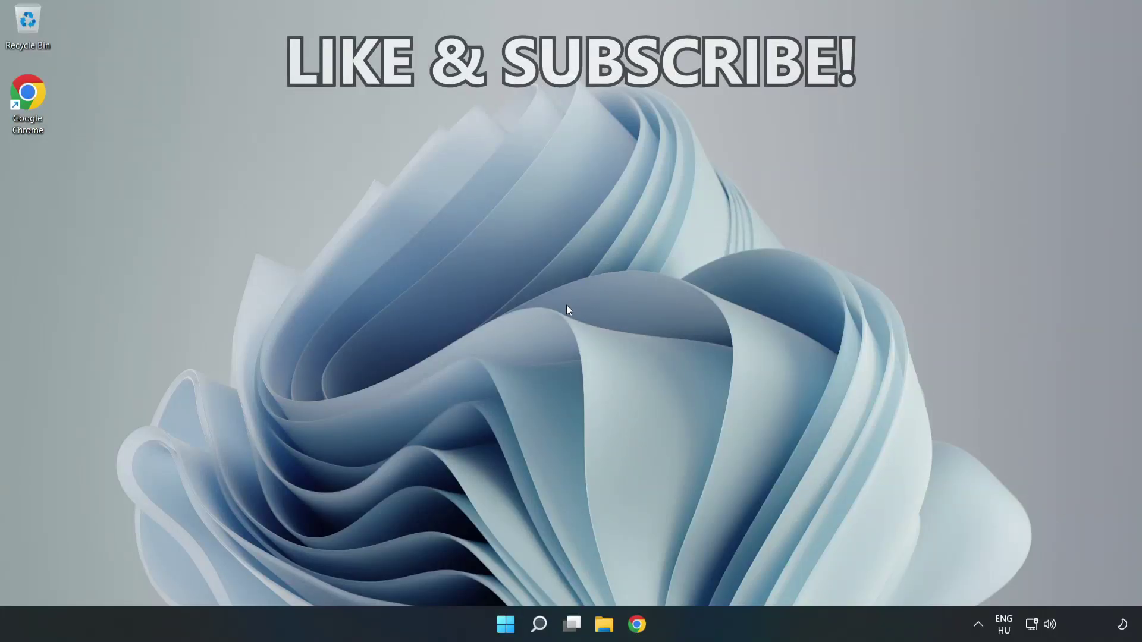
# Step: Search for cmd, run Command Prompt as administrator, and centre its window
pyautogui.click(539, 624)
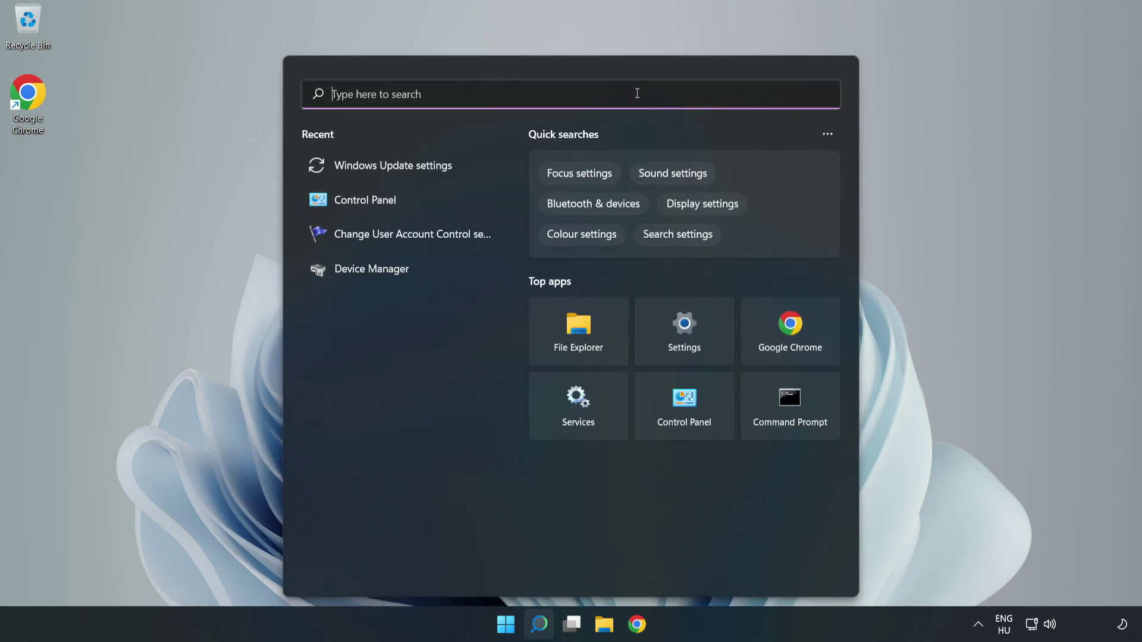
pyautogui.write('cmd')
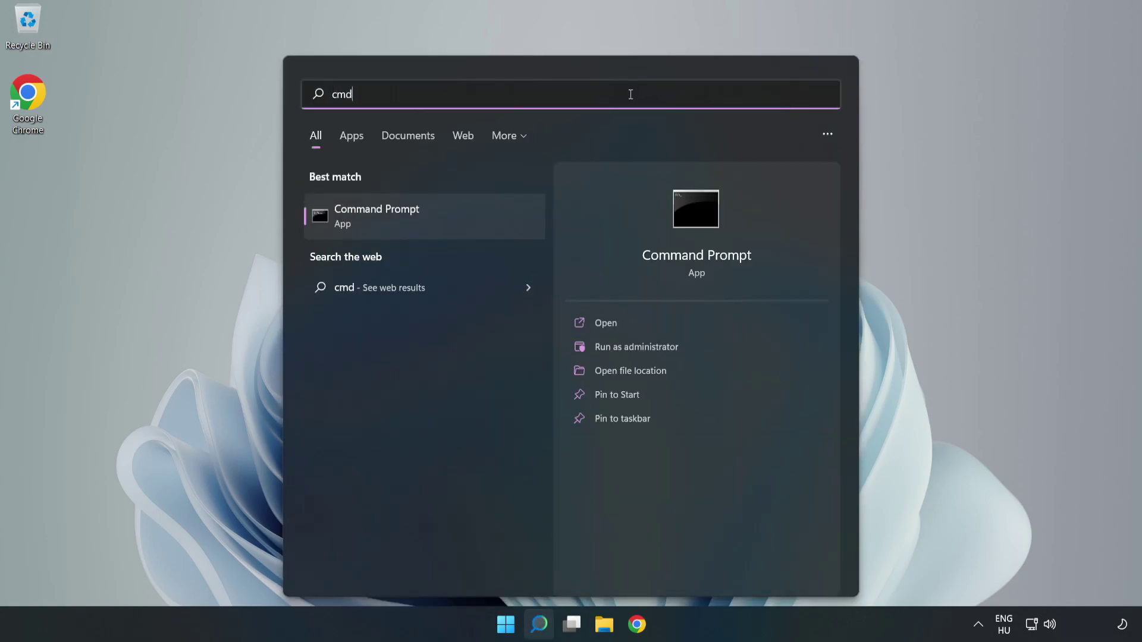
pyautogui.rightClick(464, 213)
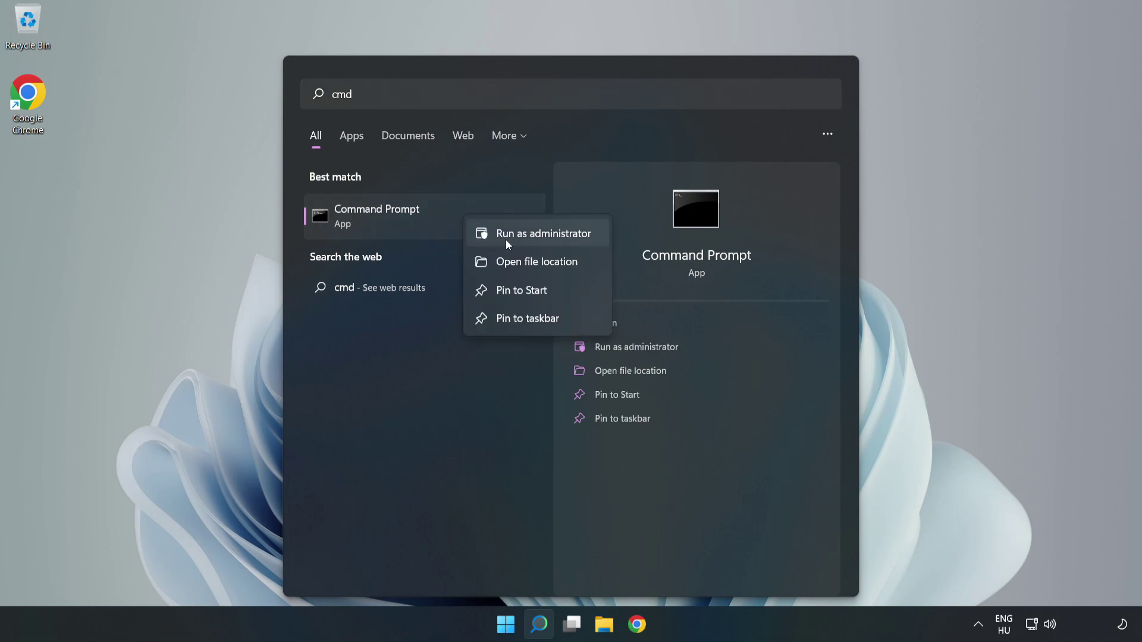
pyautogui.click(552, 234)
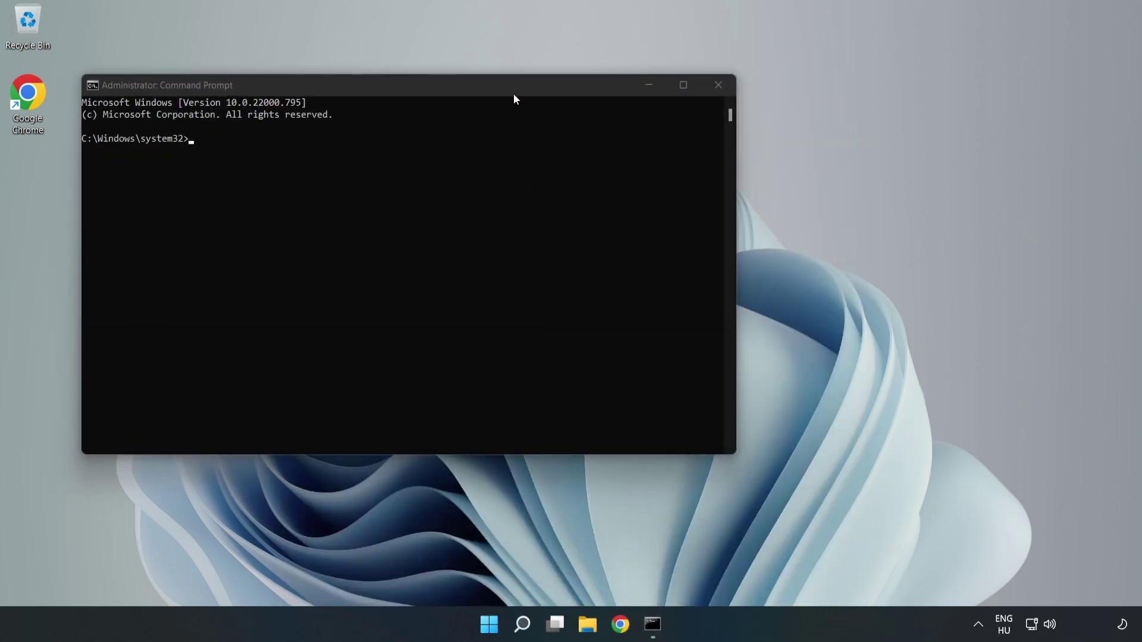
pyautogui.moveTo(514, 98); pyautogui.dragTo(661, 131)
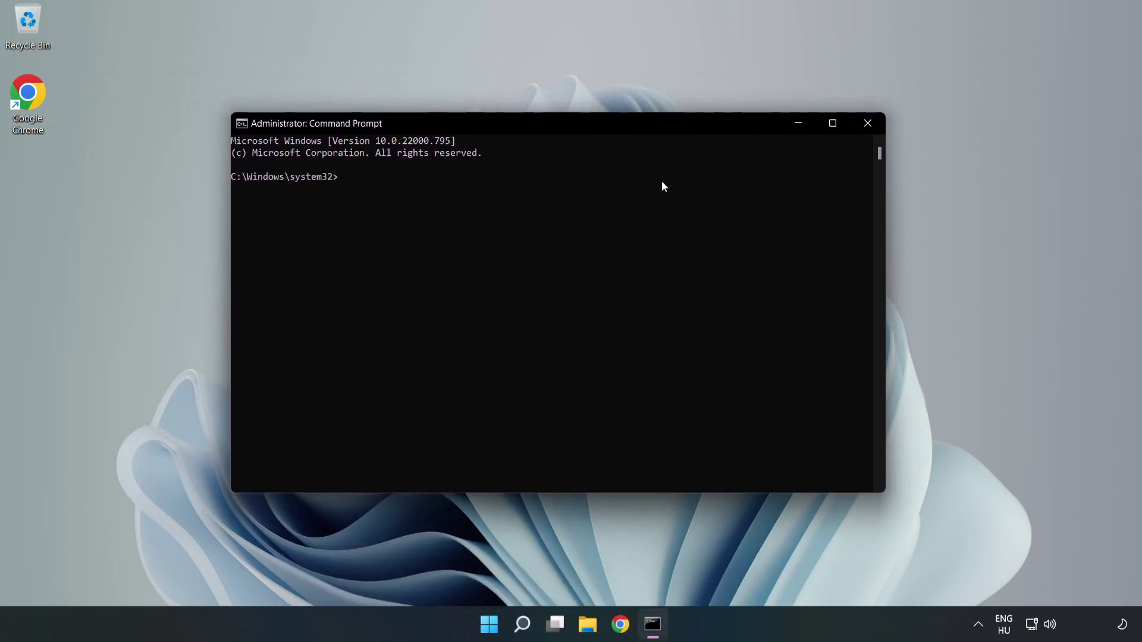
pyautogui.write('ipcon')
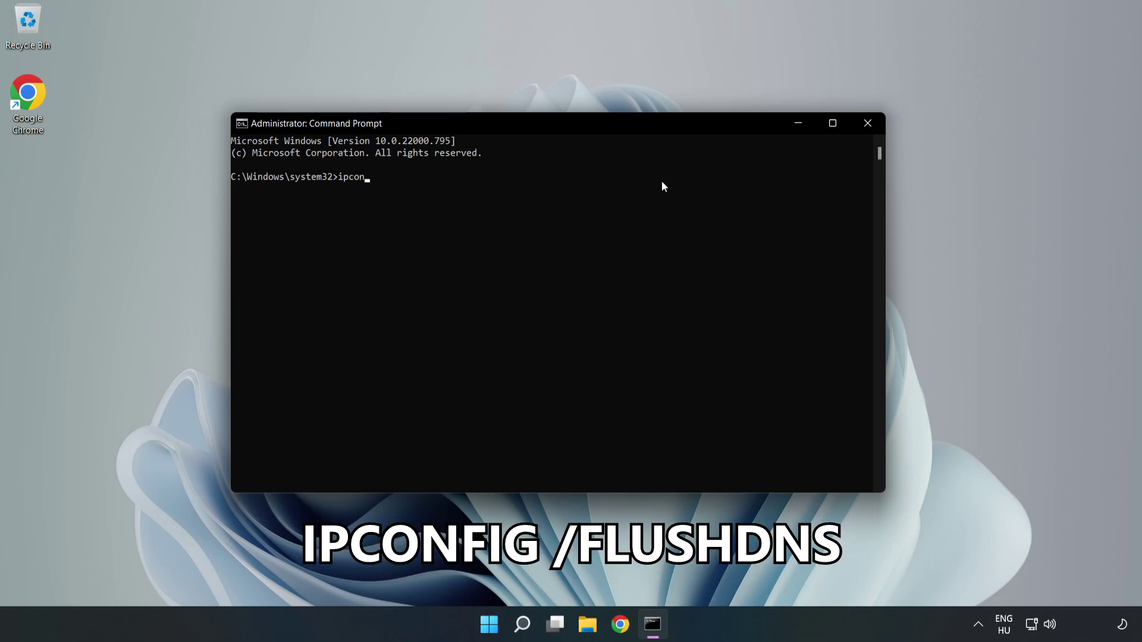
pyautogui.write('fig /f')
pyautogui.write('lushdns')
# Step: Run ipconfig /flushdns and netsh winsock reset, then exit Command Prompt
pyautogui.press('Return')
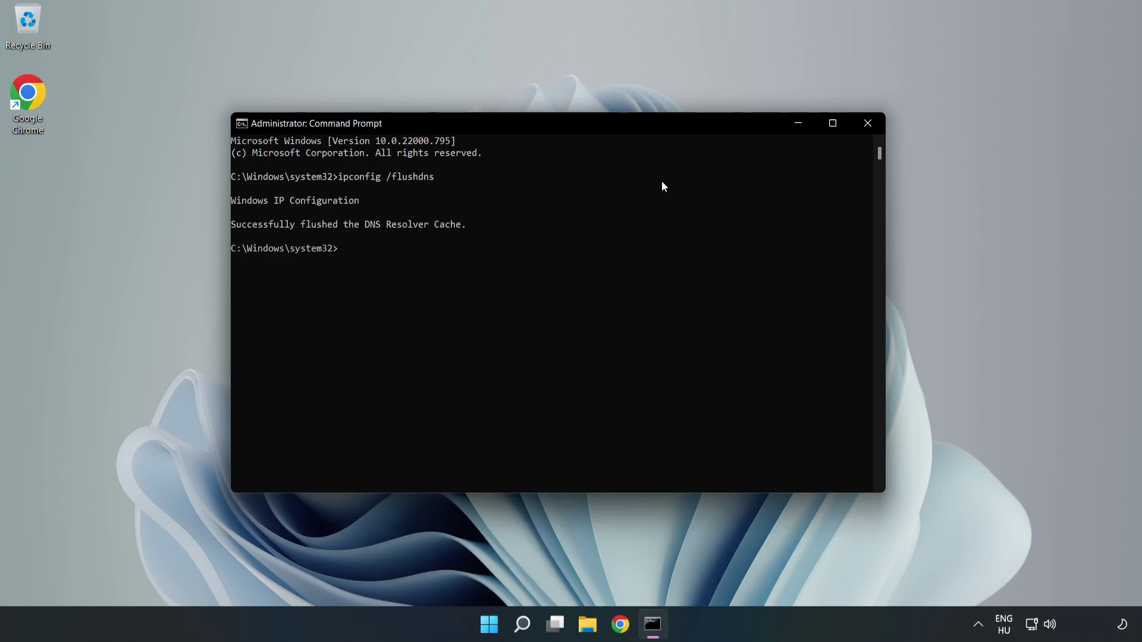
pyautogui.write('net')
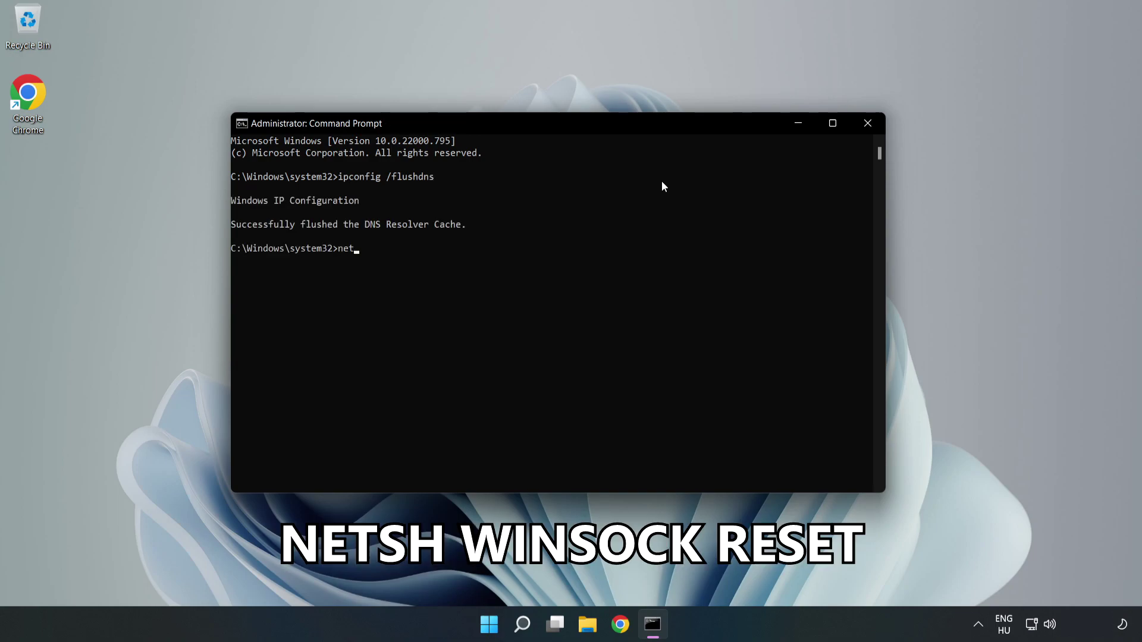
pyautogui.write('sh wins')
pyautogui.write('ock reset')
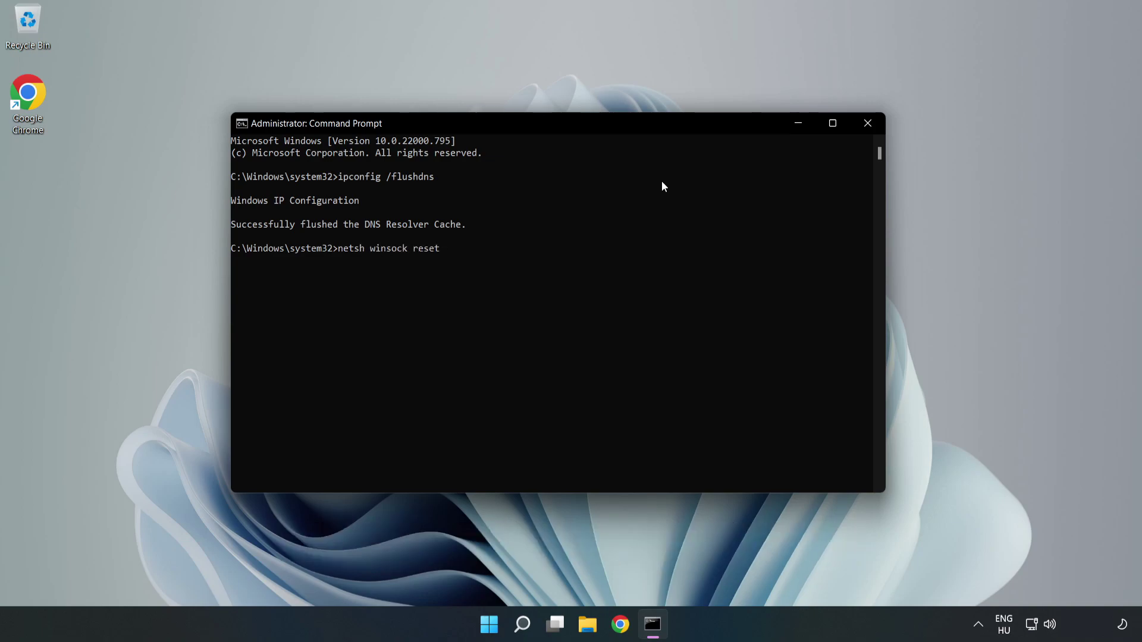
pyautogui.press('Return')
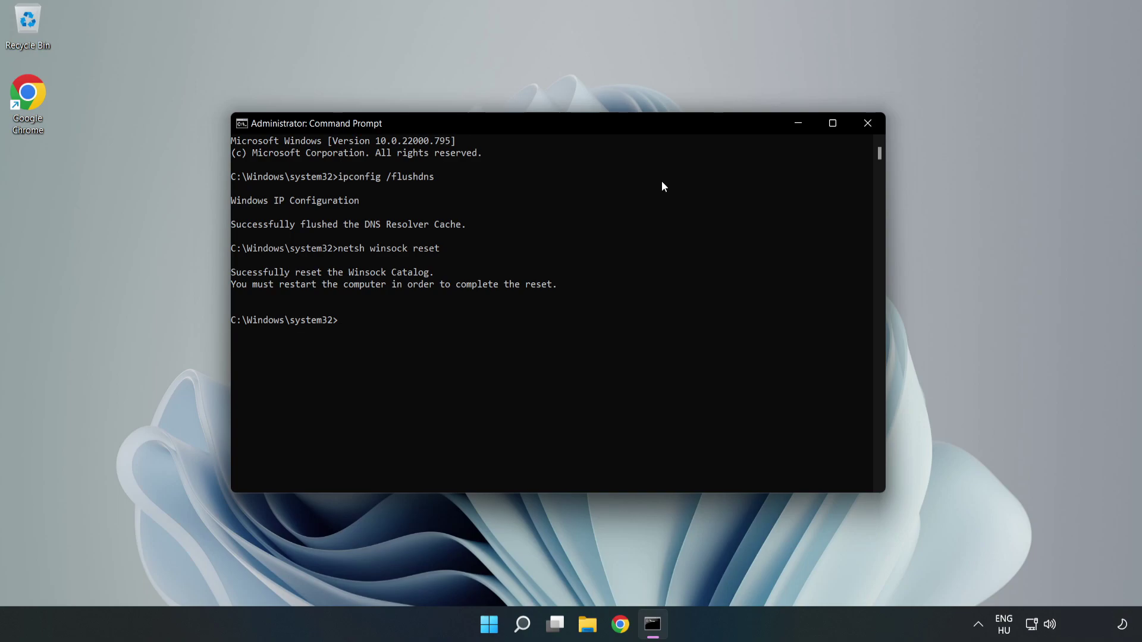
pyautogui.write('exit')
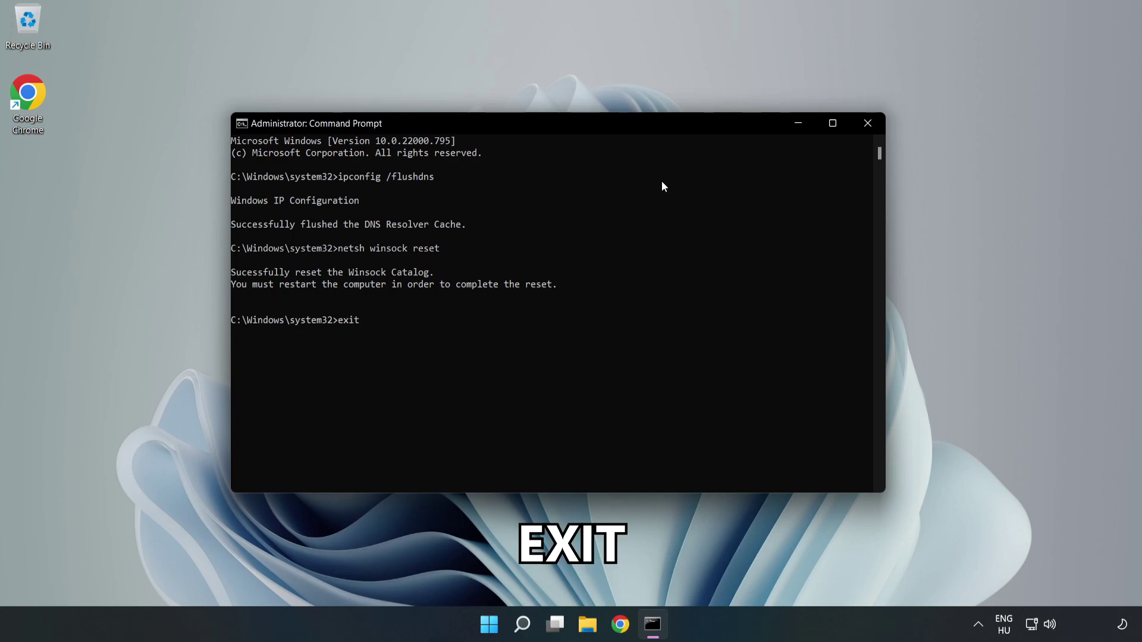
pyautogui.press('Return')
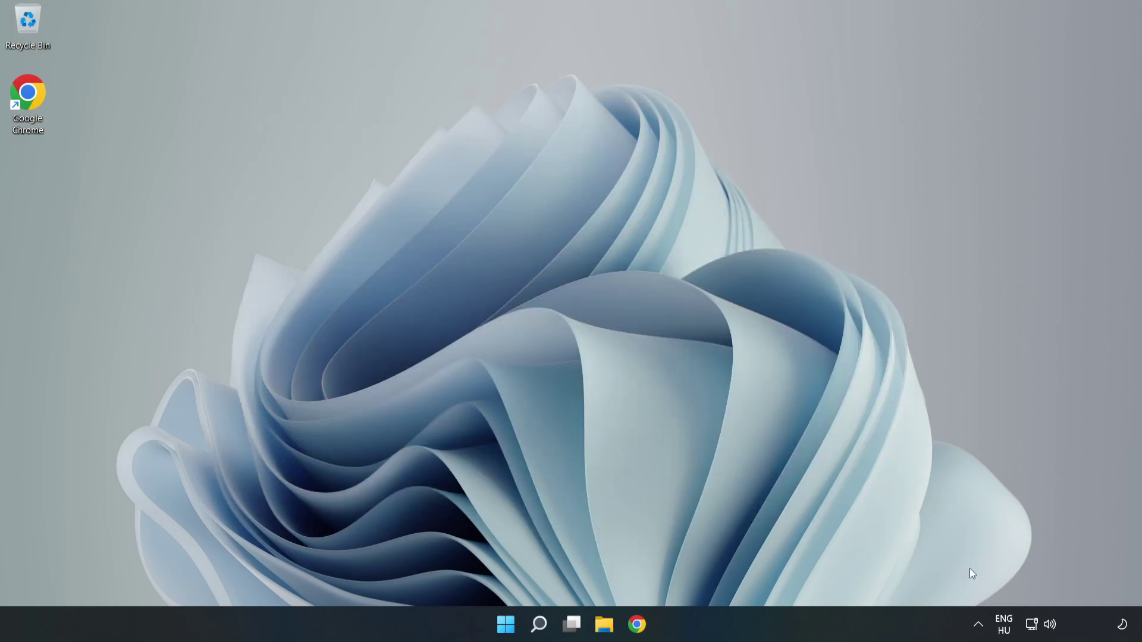
# Step: Reach Advanced network settings through the network tray icon's Network and Internet settings
pyautogui.rightClick(1032, 628)
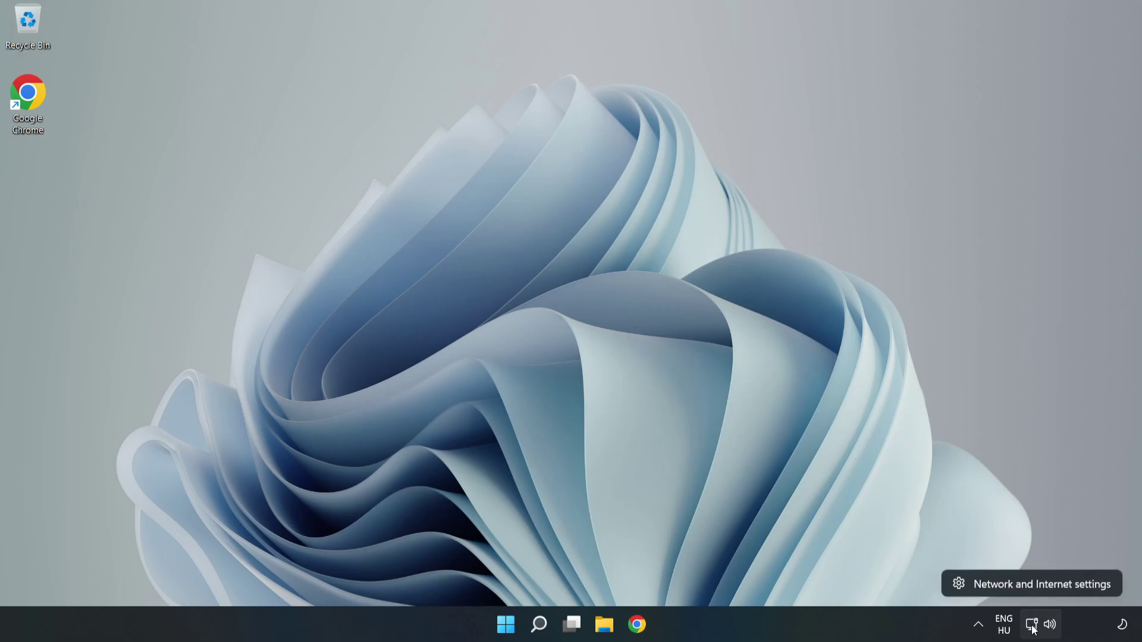
pyautogui.click(1033, 585)
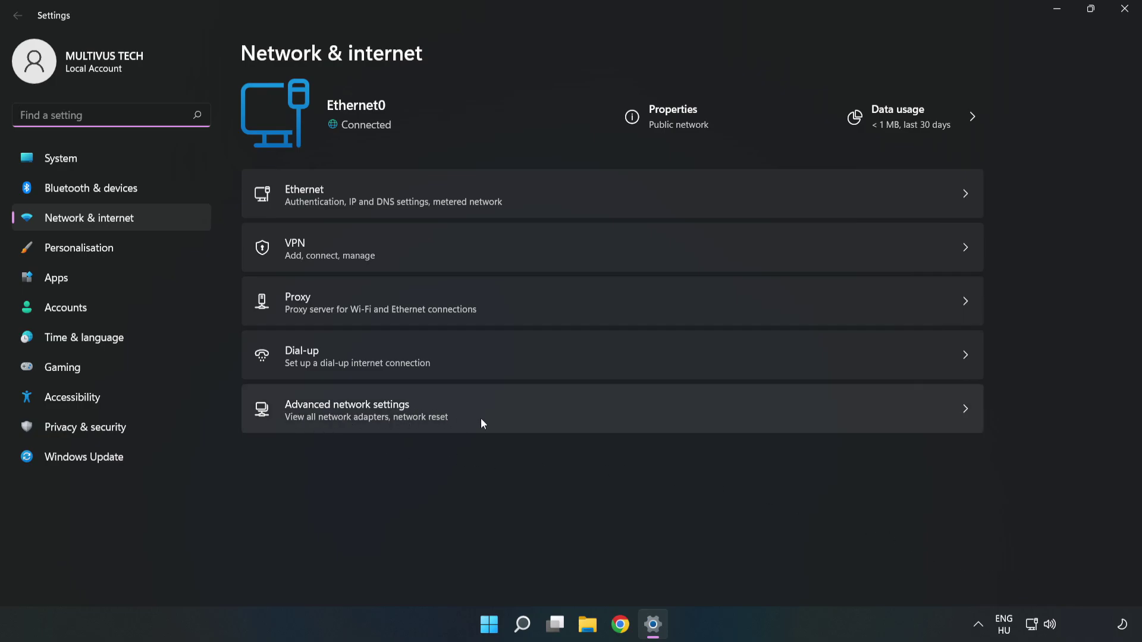
pyautogui.click(496, 420)
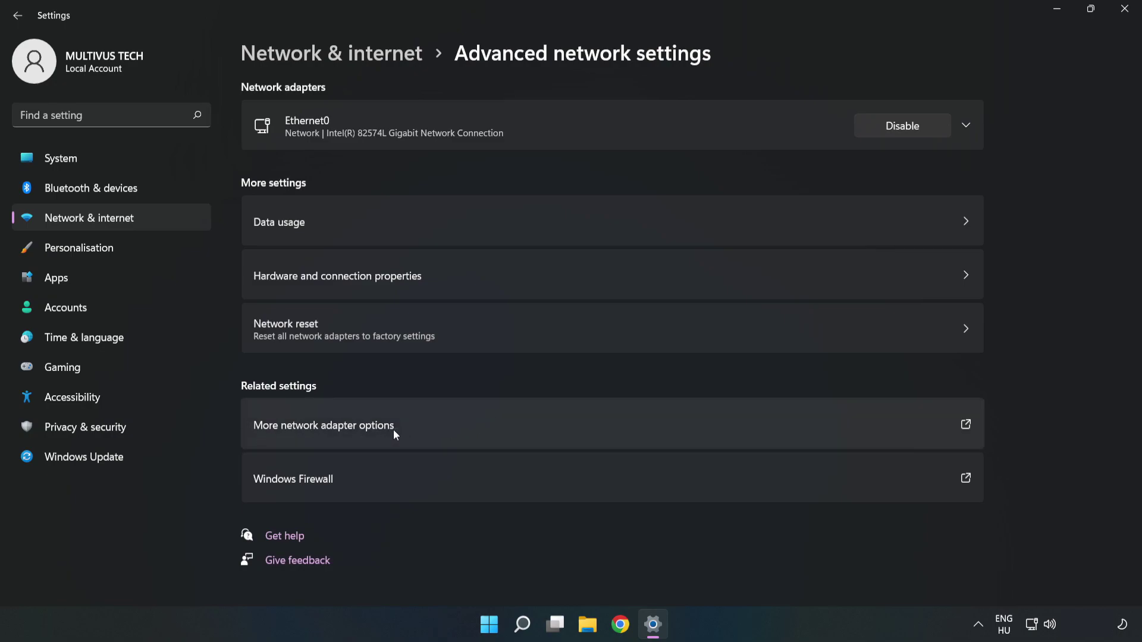
# Step: Open Ethernet0's Properties from the connections list and select Internet Protocol Version 4 (TCP/IPv4)
pyautogui.click(471, 426)
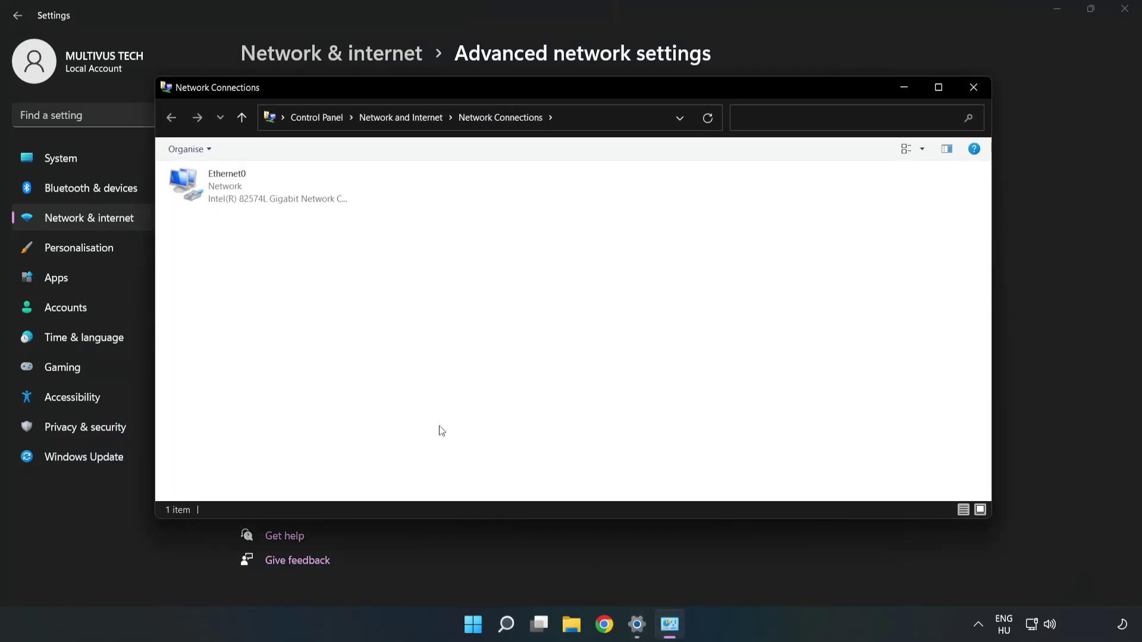
pyautogui.click(202, 186)
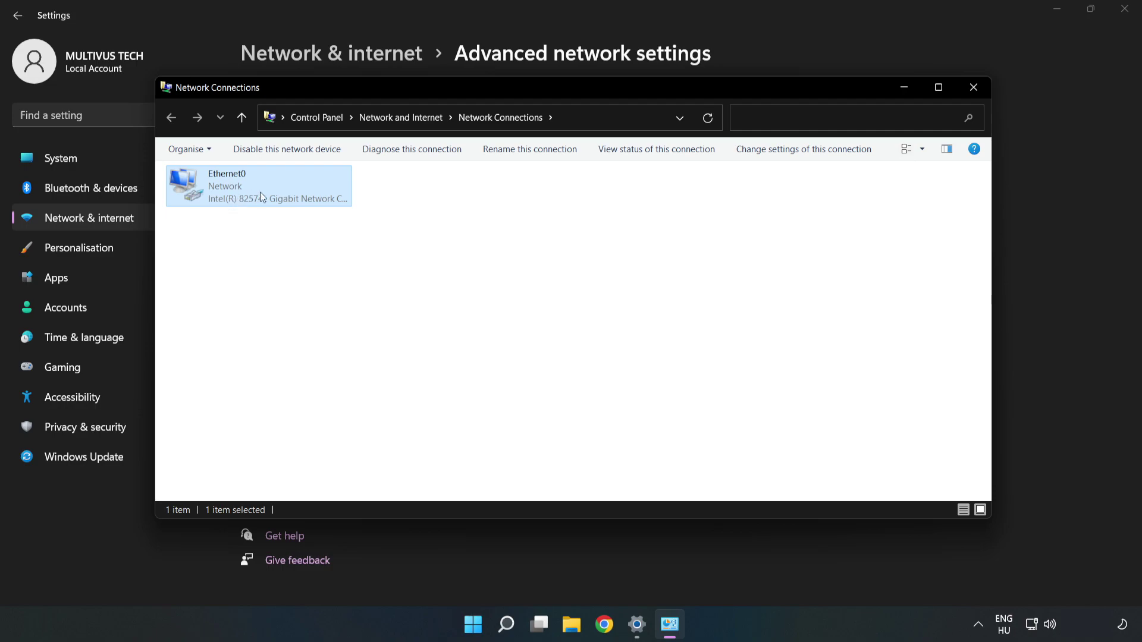
pyautogui.rightClick(286, 193)
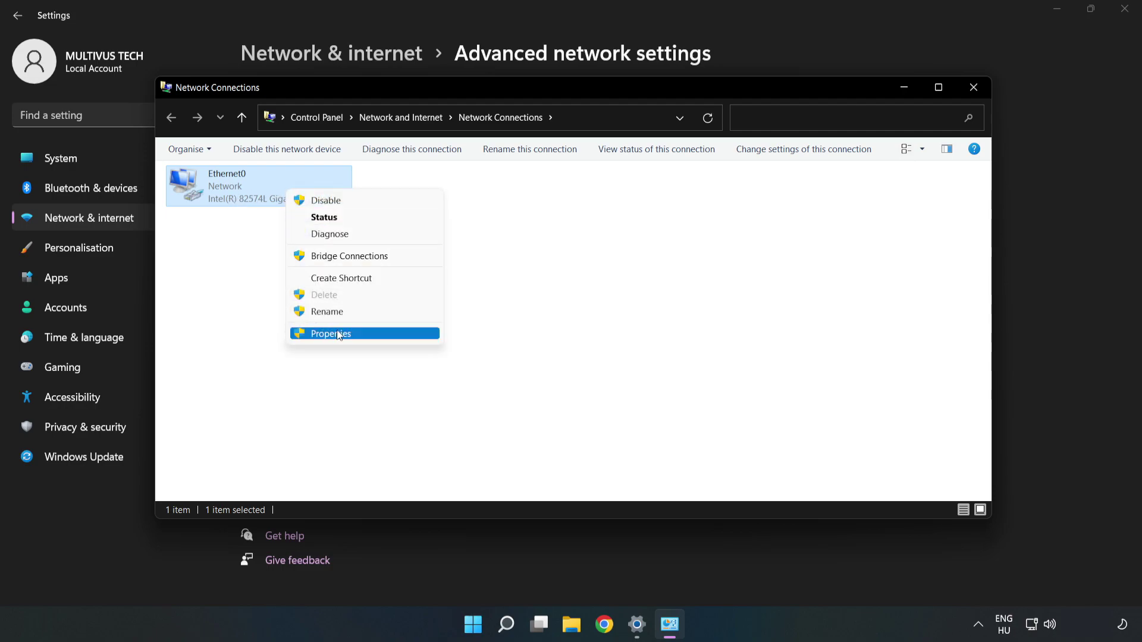
pyautogui.click(354, 335)
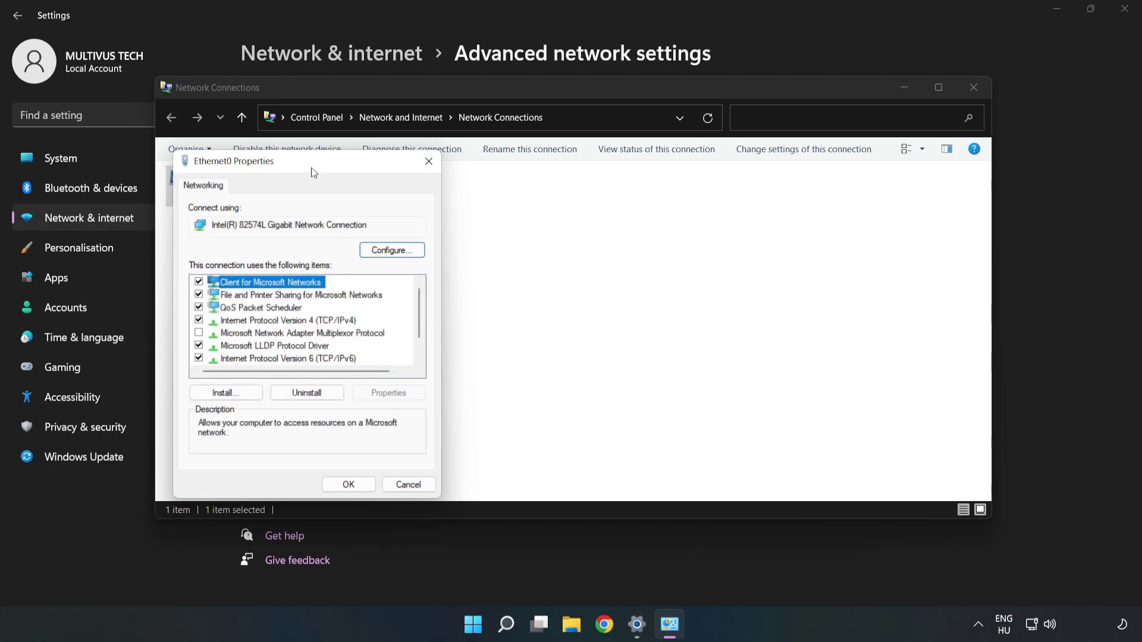
pyautogui.moveTo(312, 167); pyautogui.dragTo(546, 159)
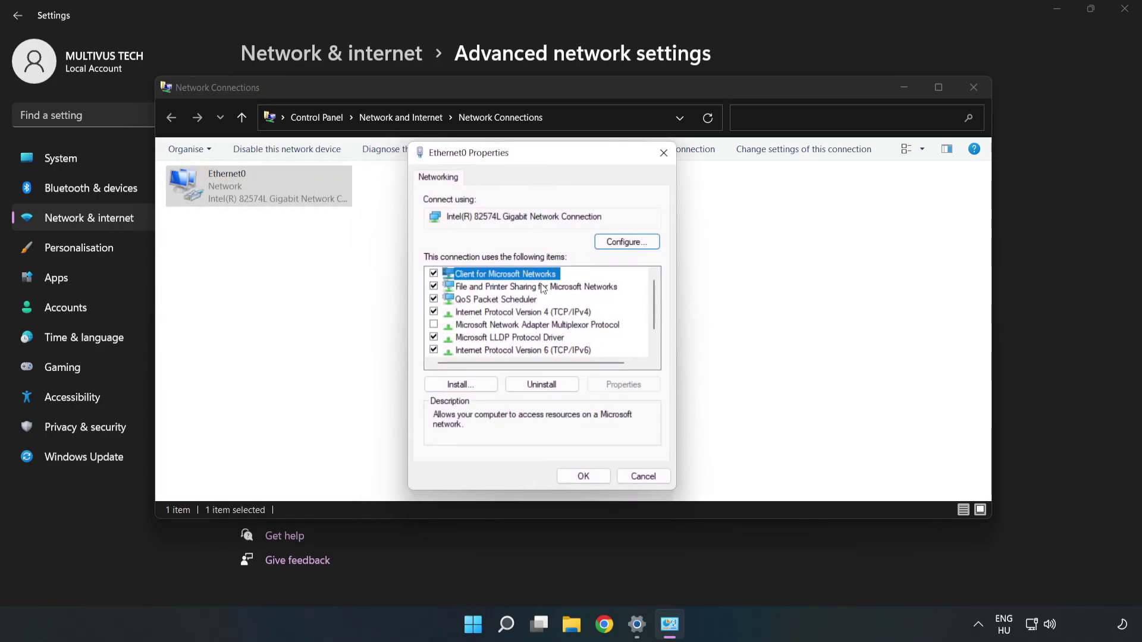
pyautogui.click(457, 316)
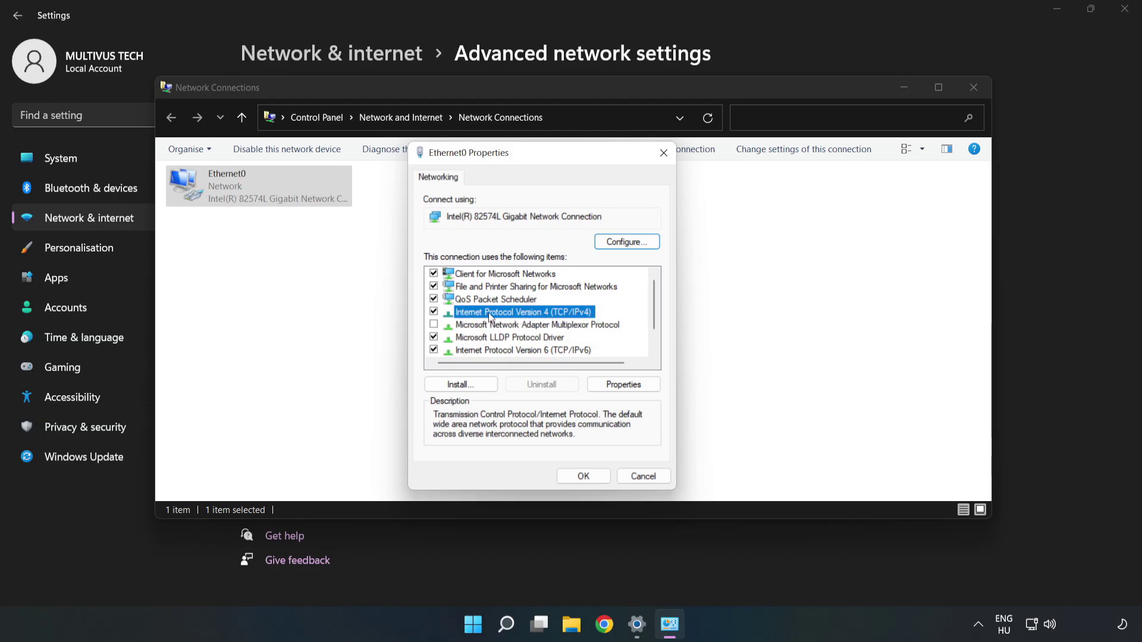
# Step: Set Ethernet0's IPv4 preferred DNS to 8.8.8.8 and alternate DNS to 8.8.4.4, saving and closing
pyautogui.click(631, 385)
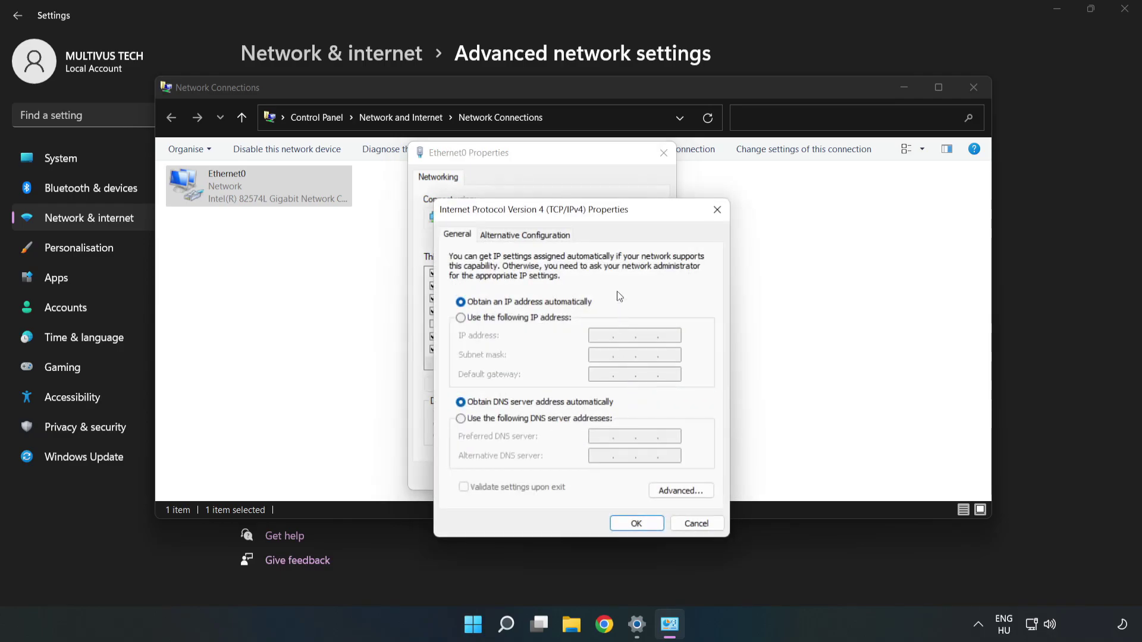
pyautogui.moveTo(610, 218); pyautogui.dragTo(566, 160)
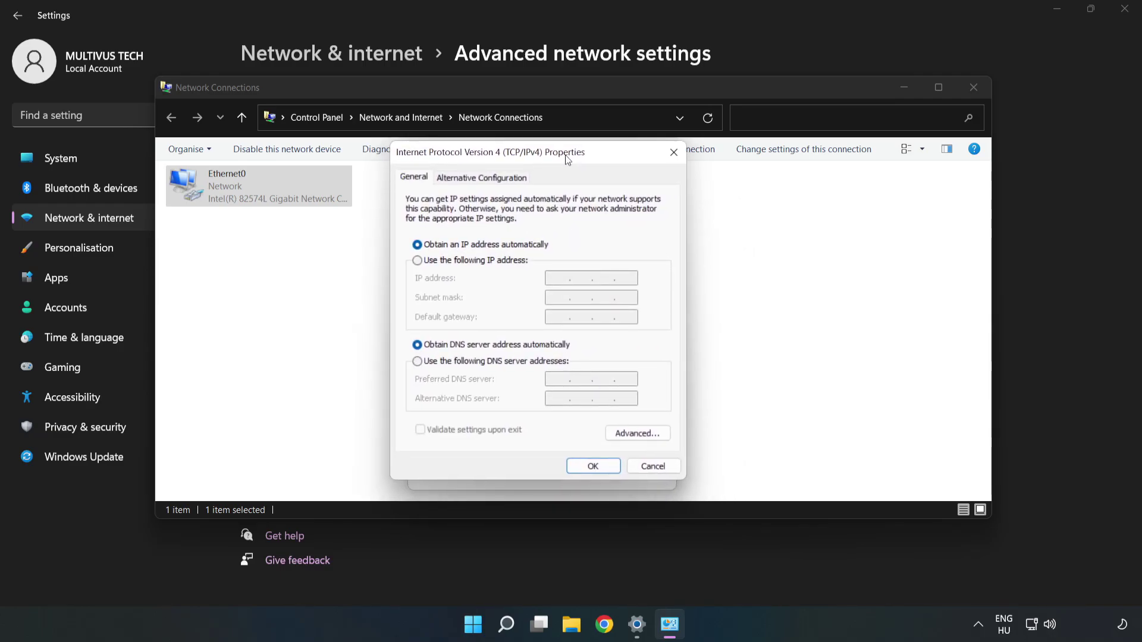
pyautogui.click(471, 366)
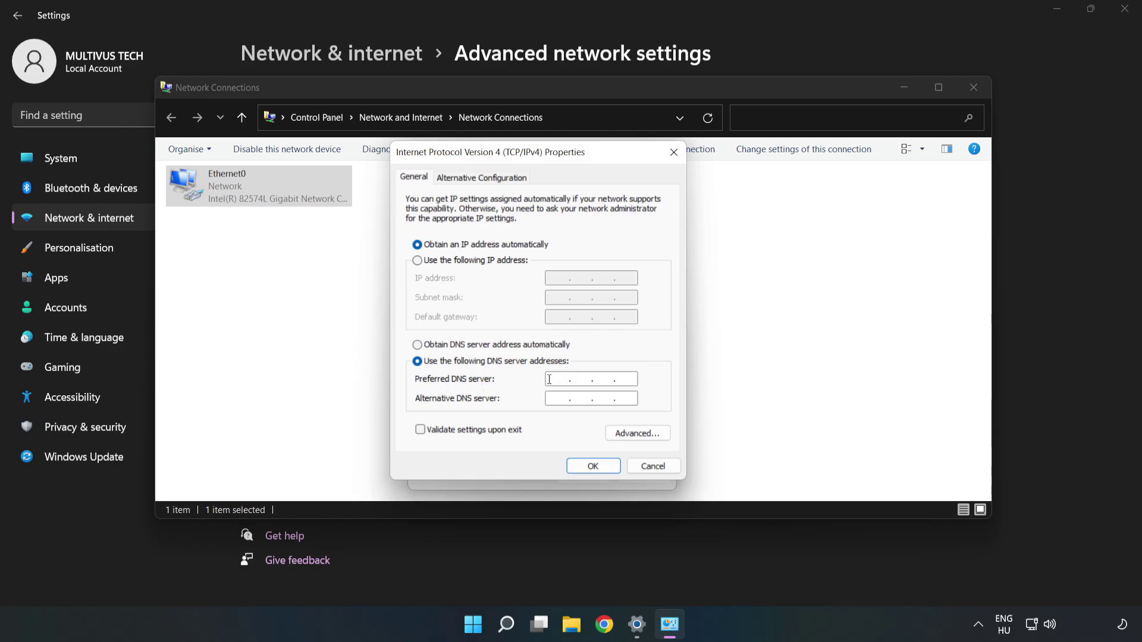
pyautogui.write('8.8.8.')
pyautogui.write('8')
pyautogui.click(546, 399)
pyautogui.write('8 . ')
pyautogui.write('8 . 4 . 4')
pyautogui.click(593, 467)
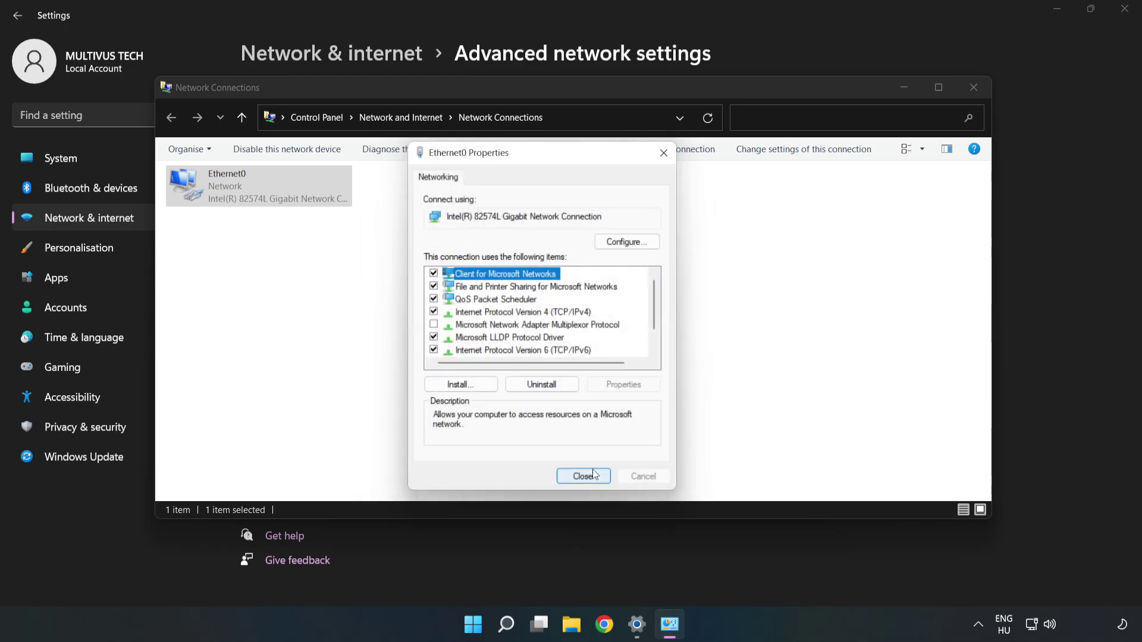
pyautogui.click(587, 479)
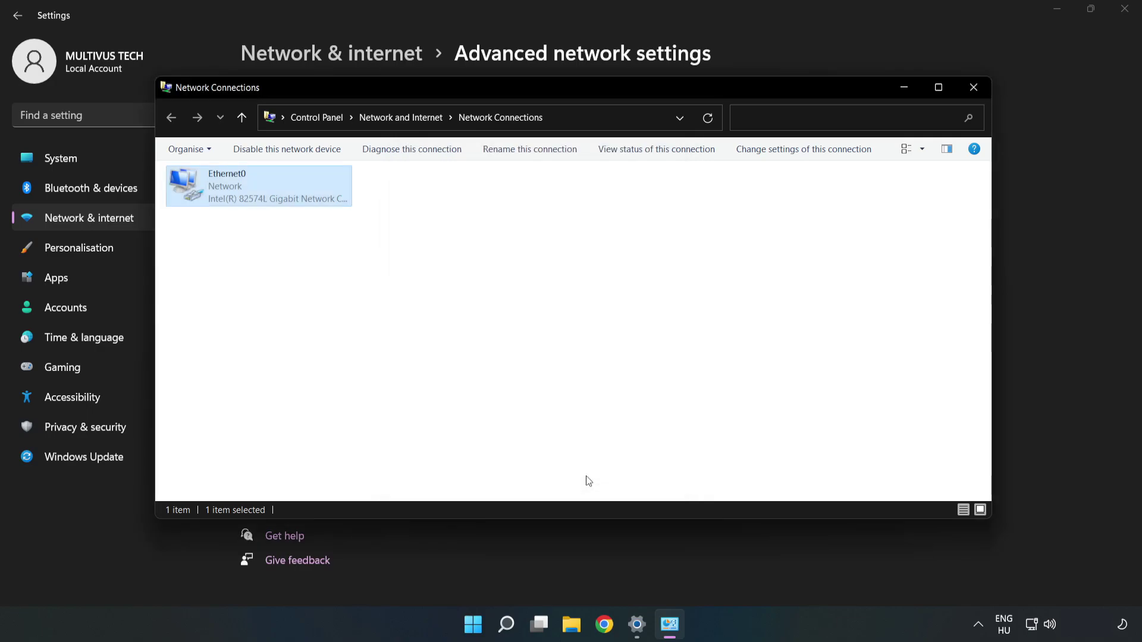
# Step: Close Network Connections and Settings, then view the Start menu's power options
pyautogui.click(974, 89)
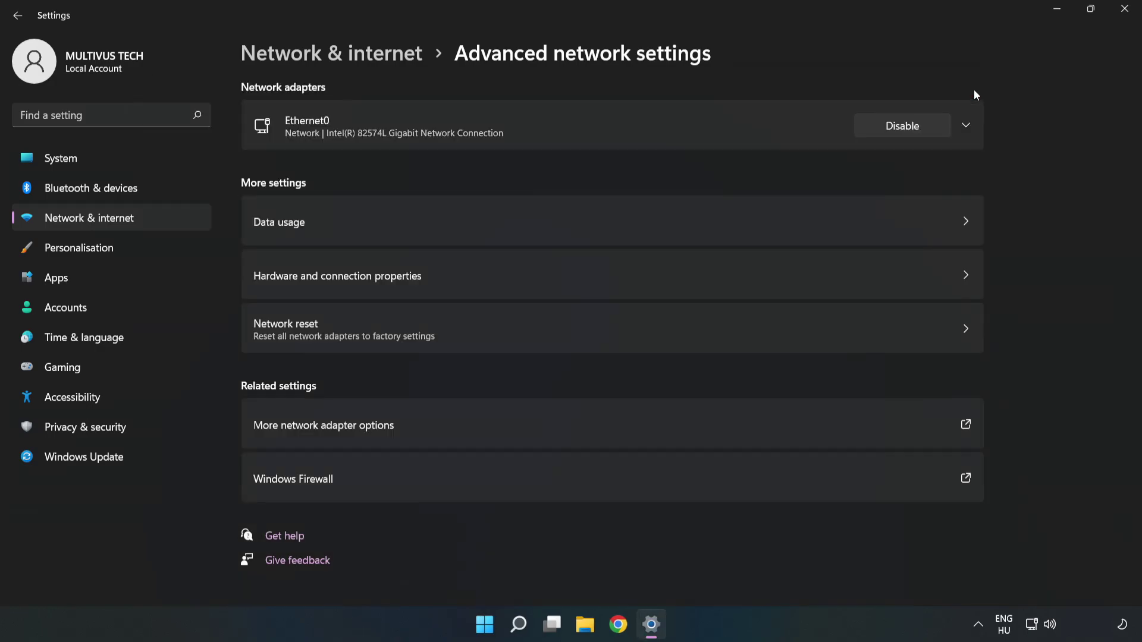
pyautogui.click(1124, 9)
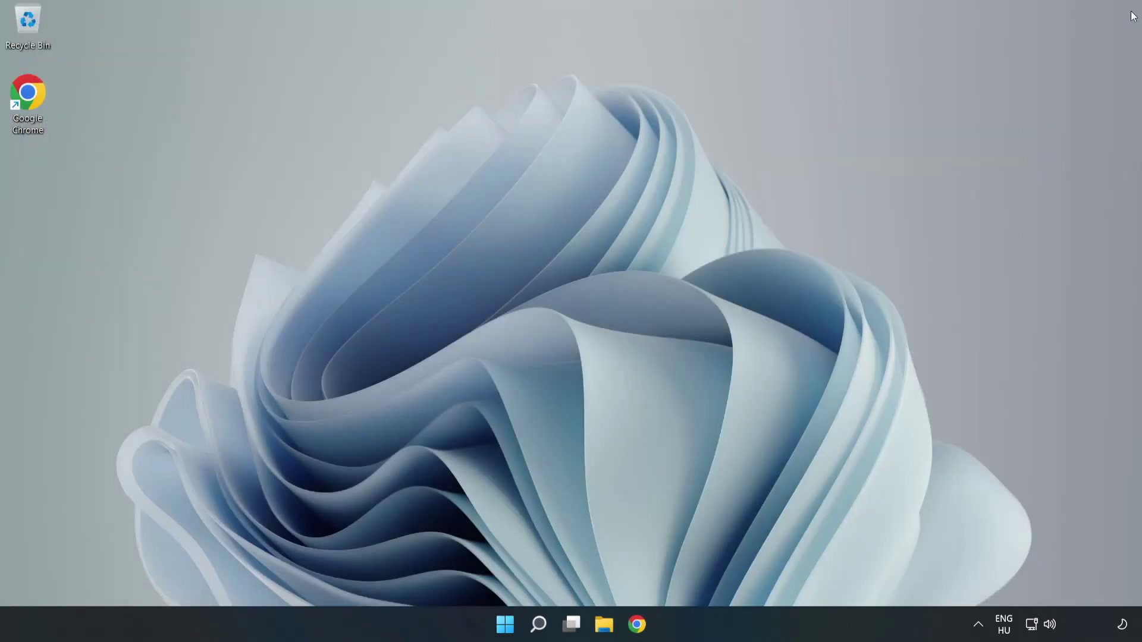
pyautogui.click(506, 623)
pyautogui.click(755, 573)
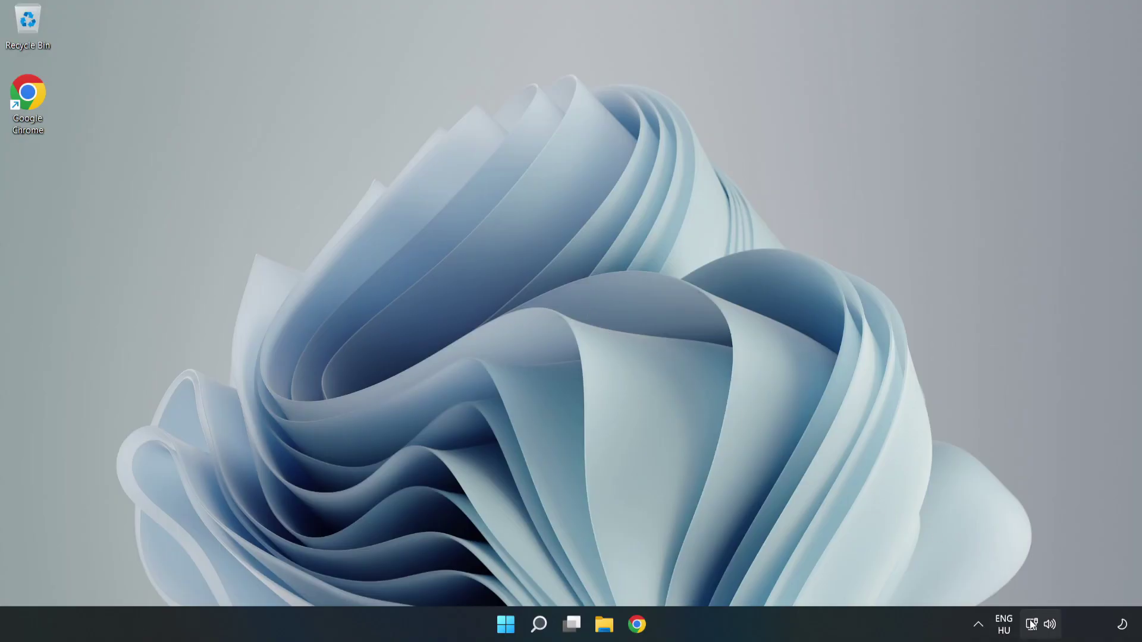
# Step: Reopen Settings from the network tray icon and go to Advanced network settings > Network reset
pyautogui.rightClick(1033, 635)
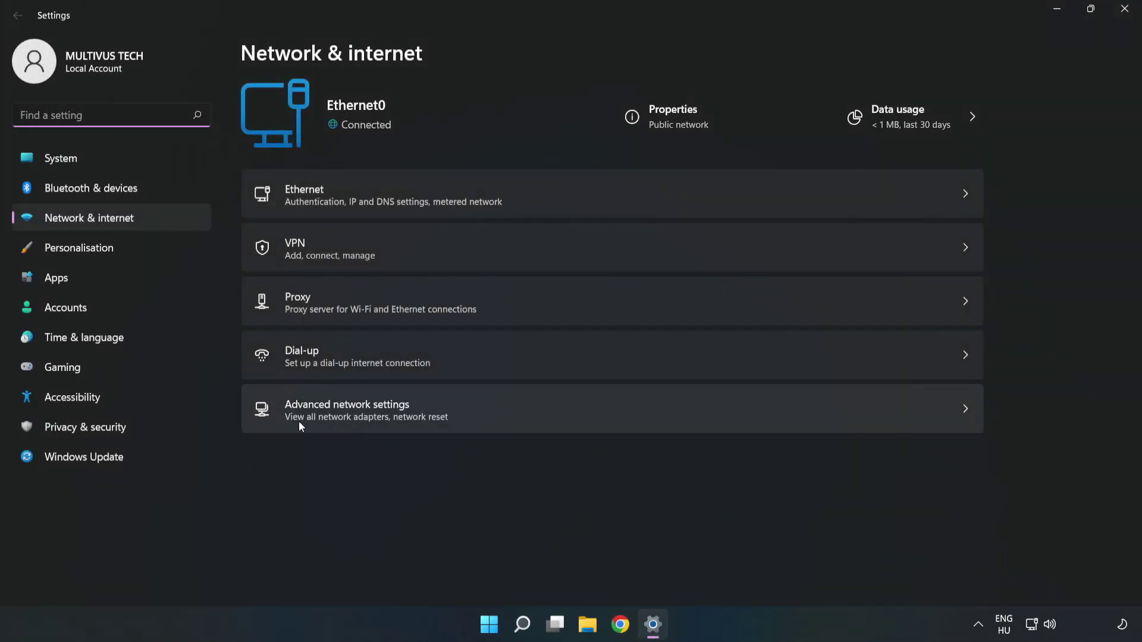
pyautogui.click(526, 417)
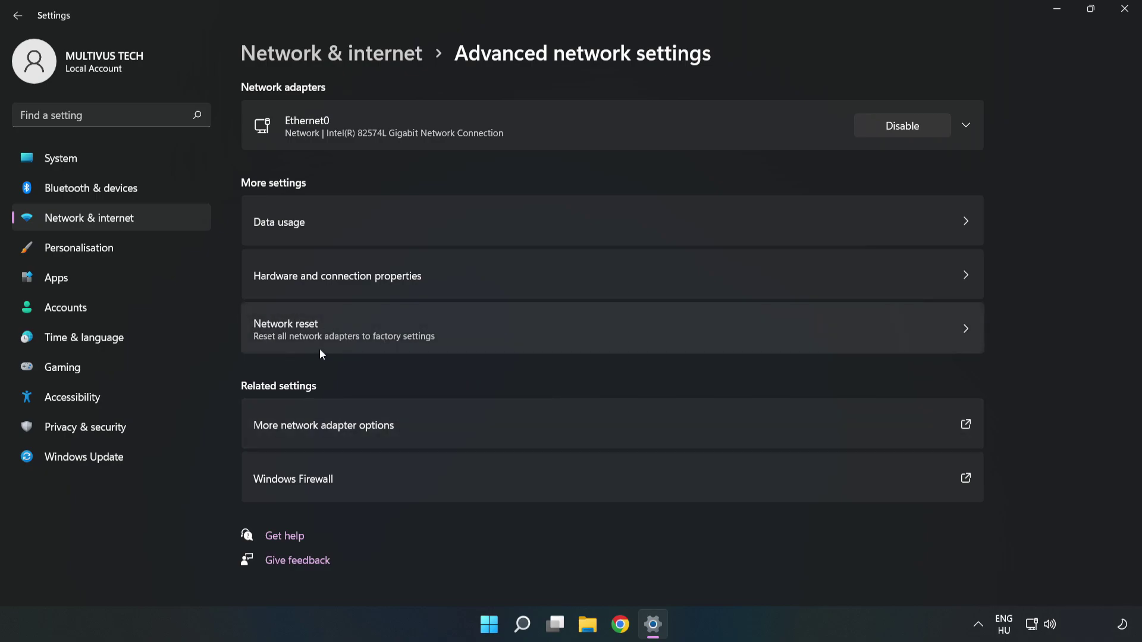
pyautogui.click(608, 333)
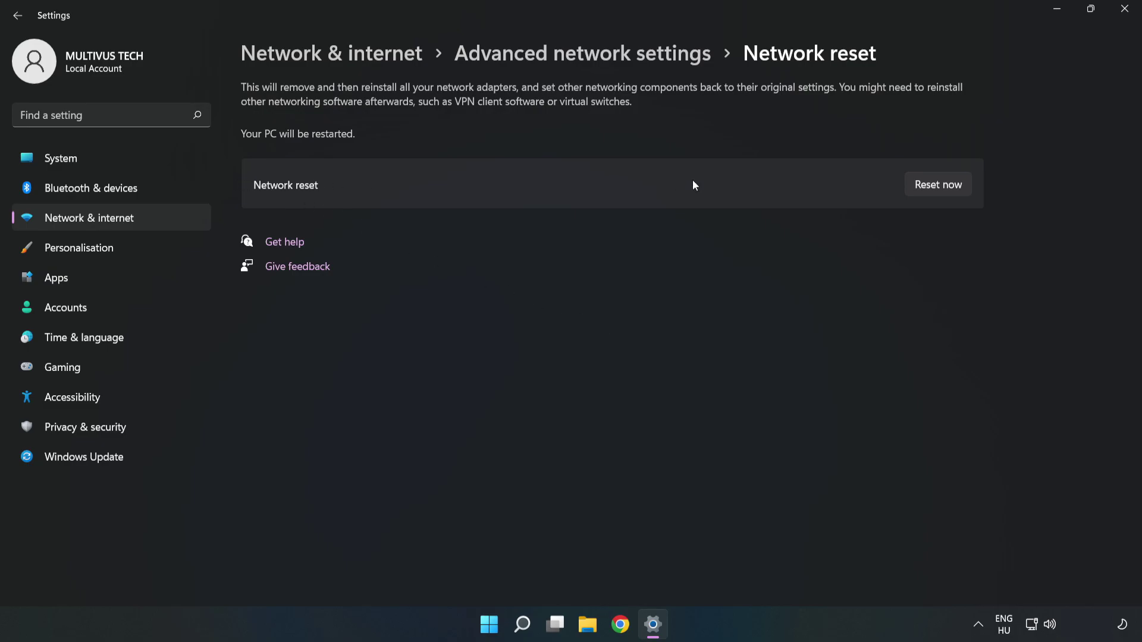
# Step: Confirm Reset now, dismiss the five-minute sign-out notice, and close Settings
pyautogui.click(951, 188)
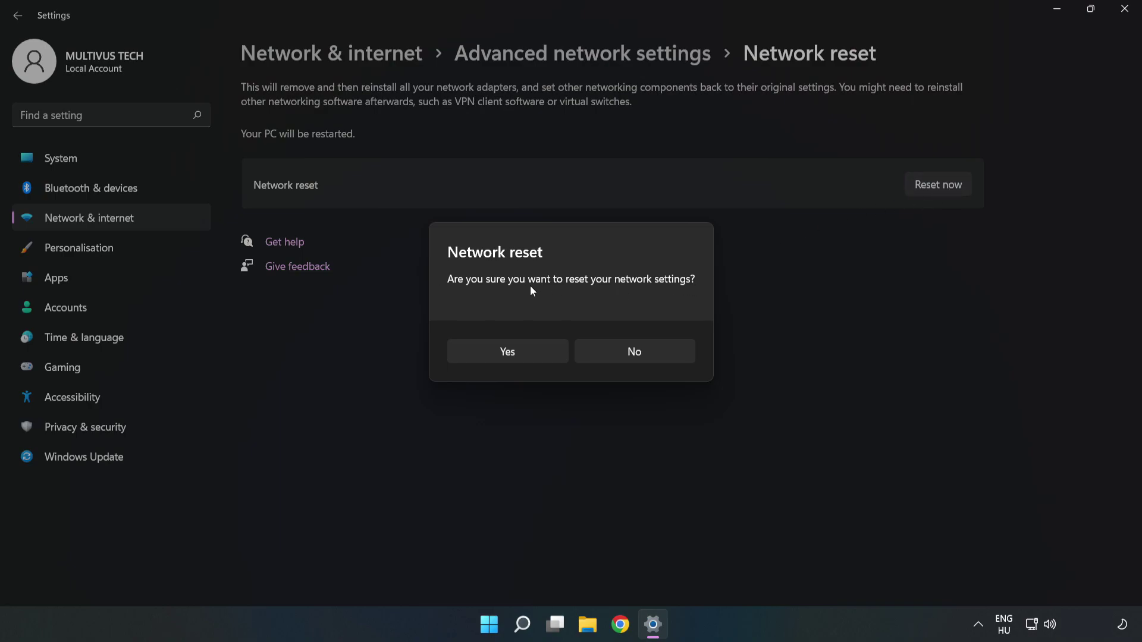
pyautogui.click(517, 356)
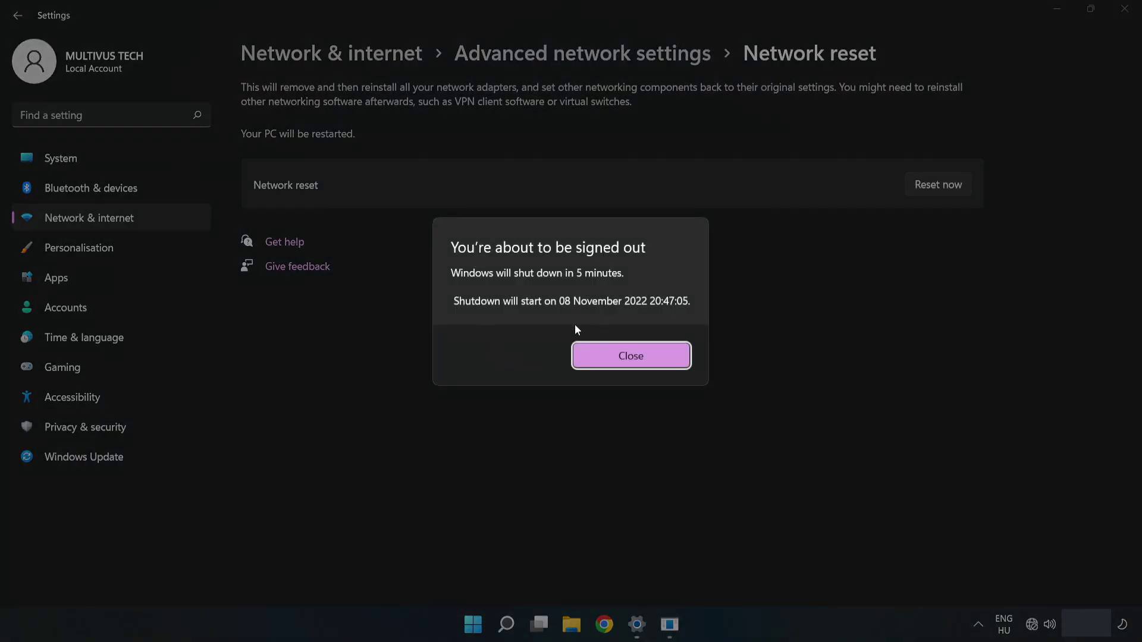
pyautogui.click(652, 361)
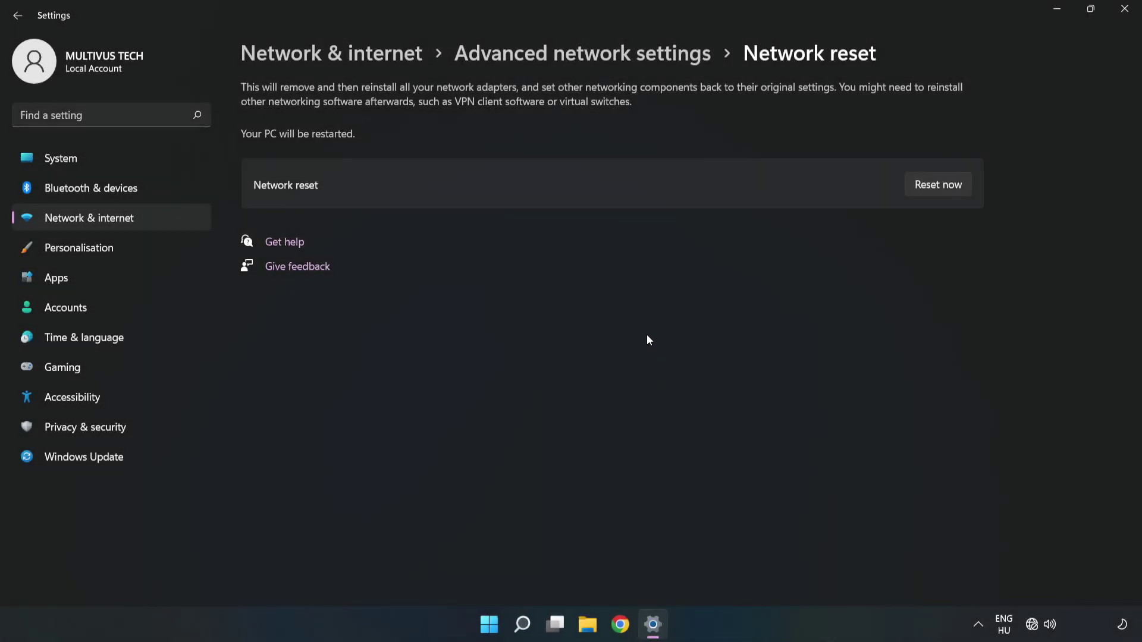
pyautogui.click(1125, 8)
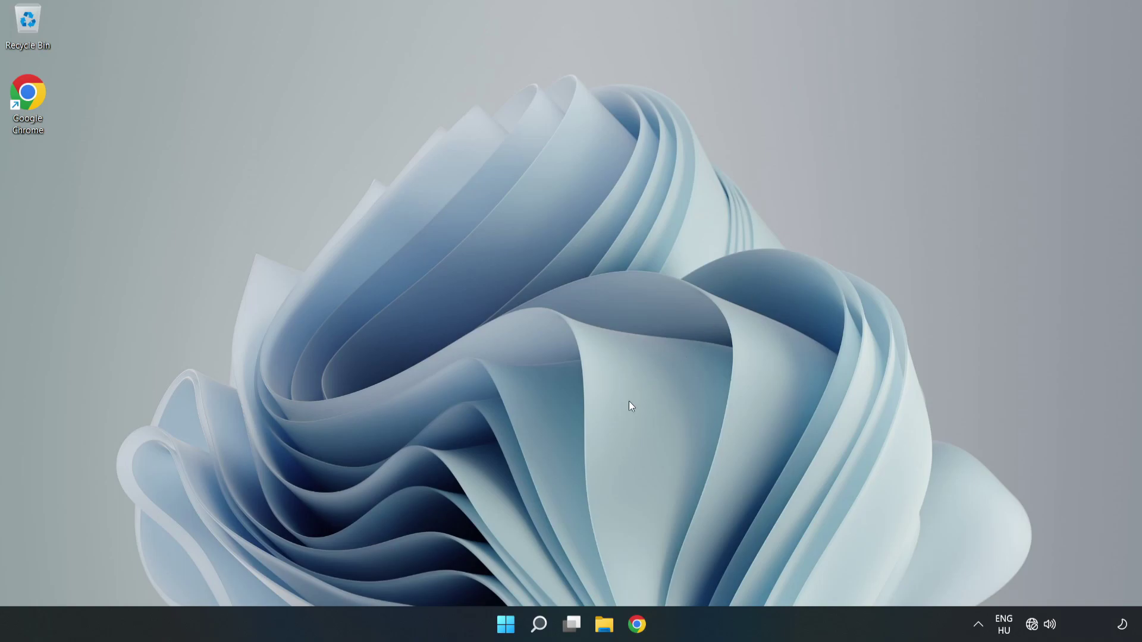
# Step: Choose Restart from the Start menu's power options
pyautogui.click(506, 624)
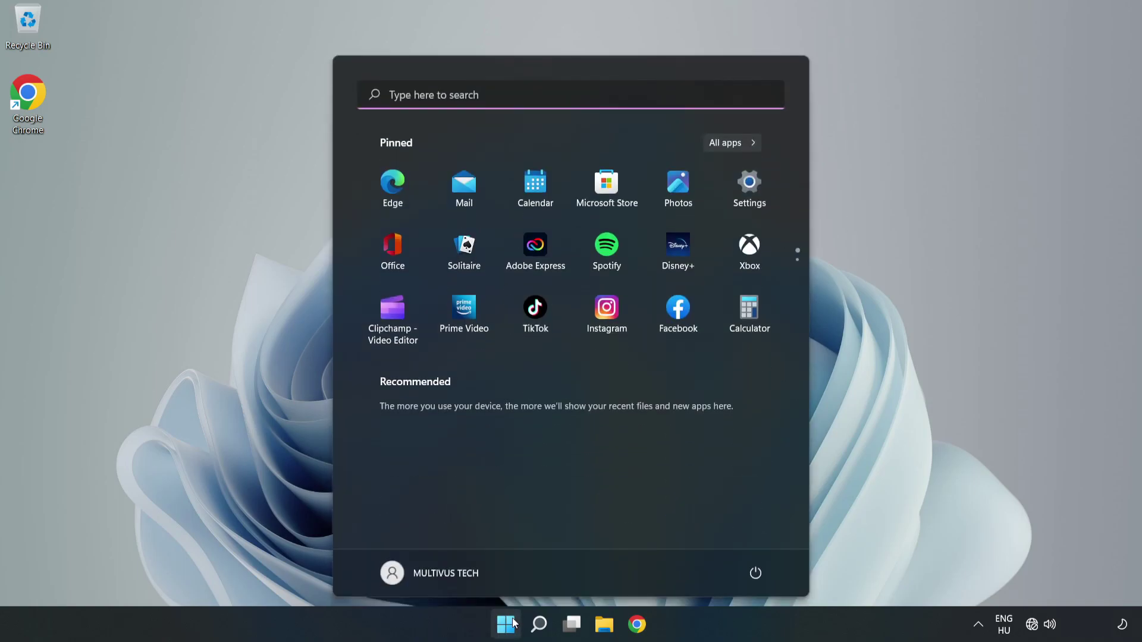
pyautogui.click(758, 585)
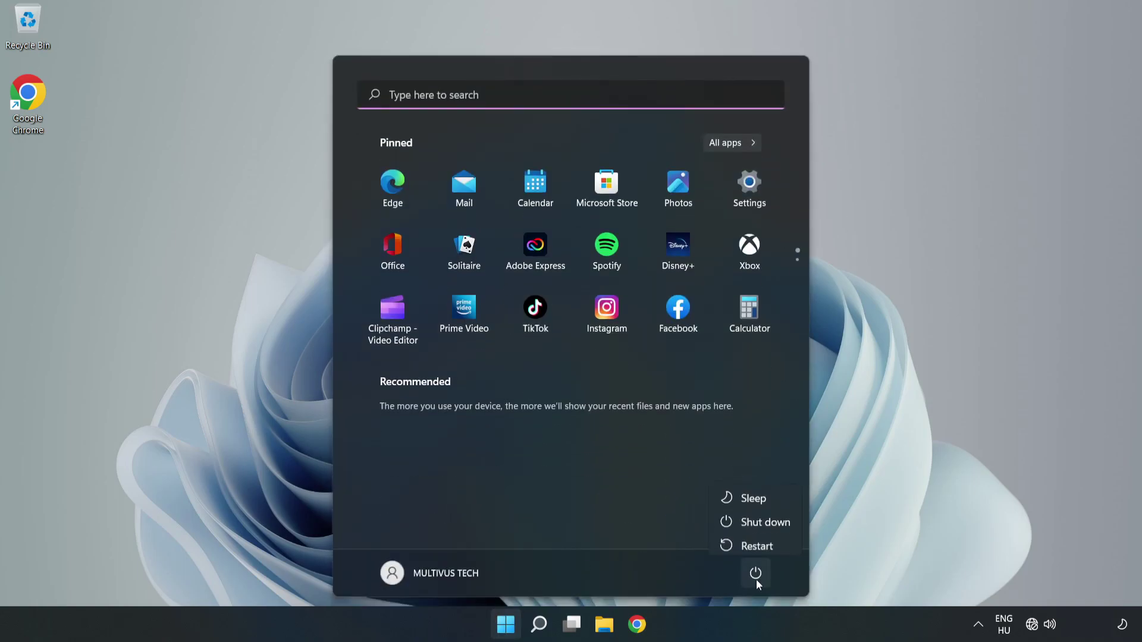
pyautogui.click(756, 541)
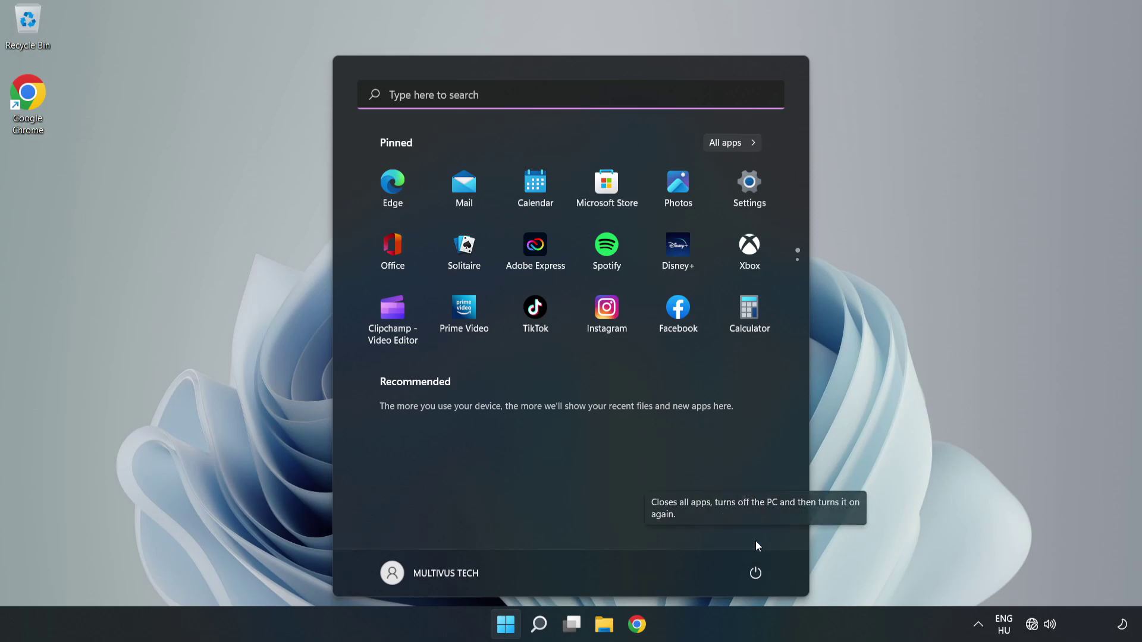